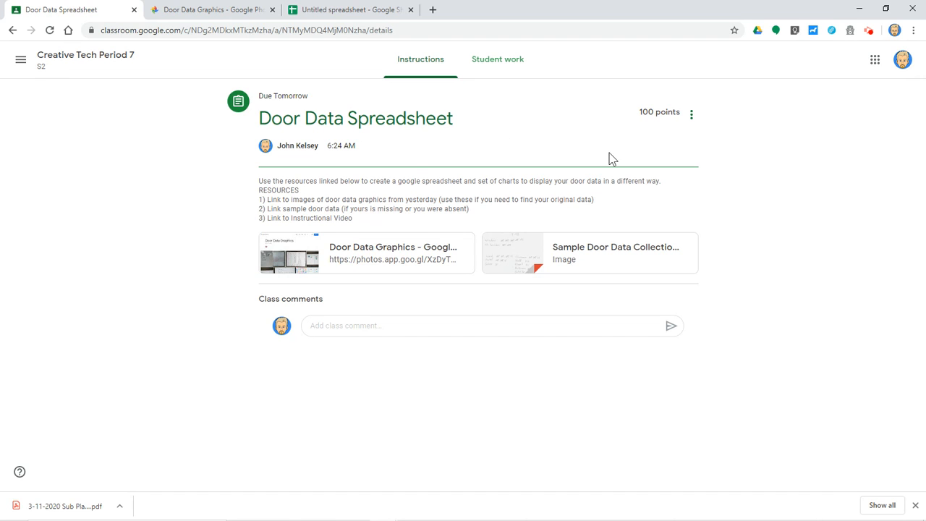
- Switch from the Classroom assignment to the blank Untitled spreadsheet tab
click(335, 12)
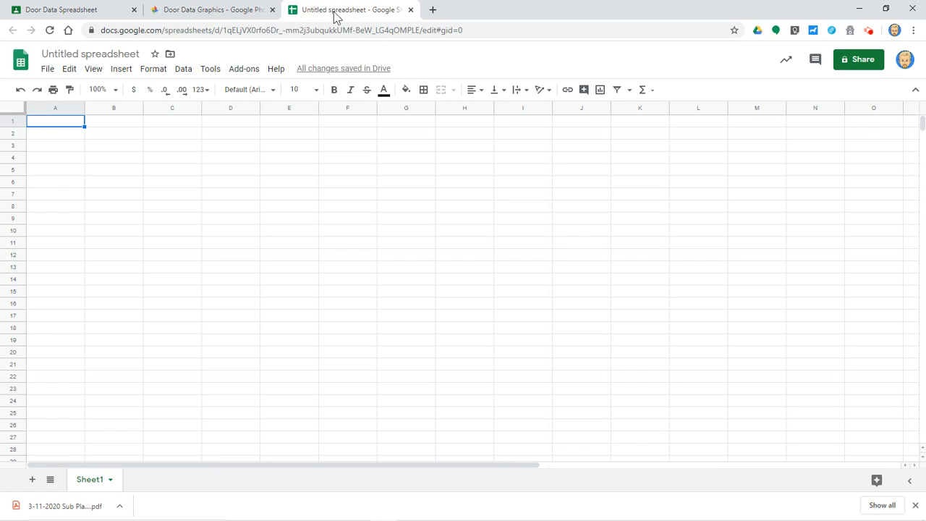
- Change the title from Untitled spreadsheet to 'Door Data Spreadsheet', correcting a typo
click(89, 53)
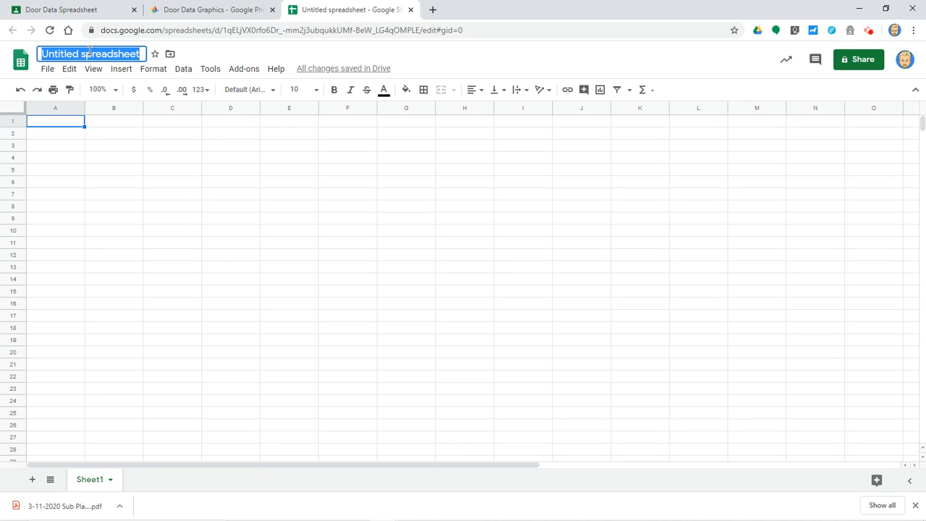
text(Door )
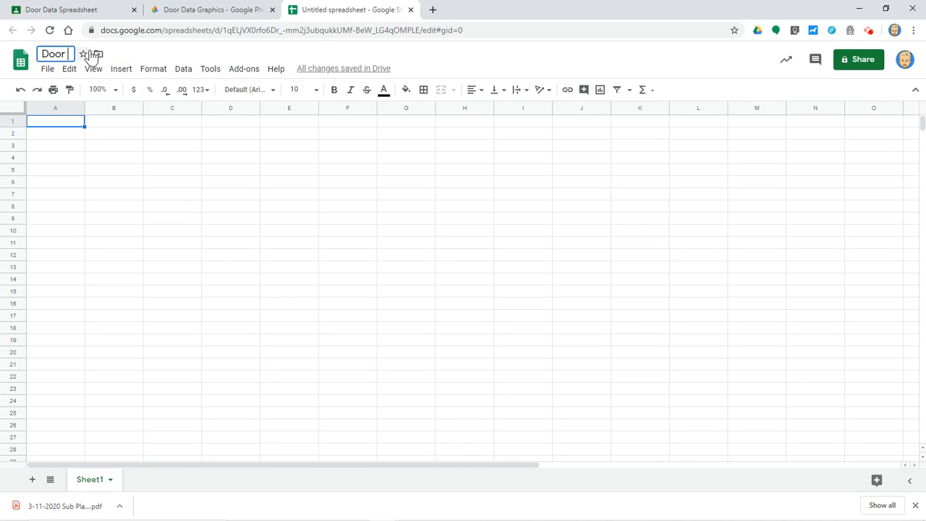
text(Data Spea)
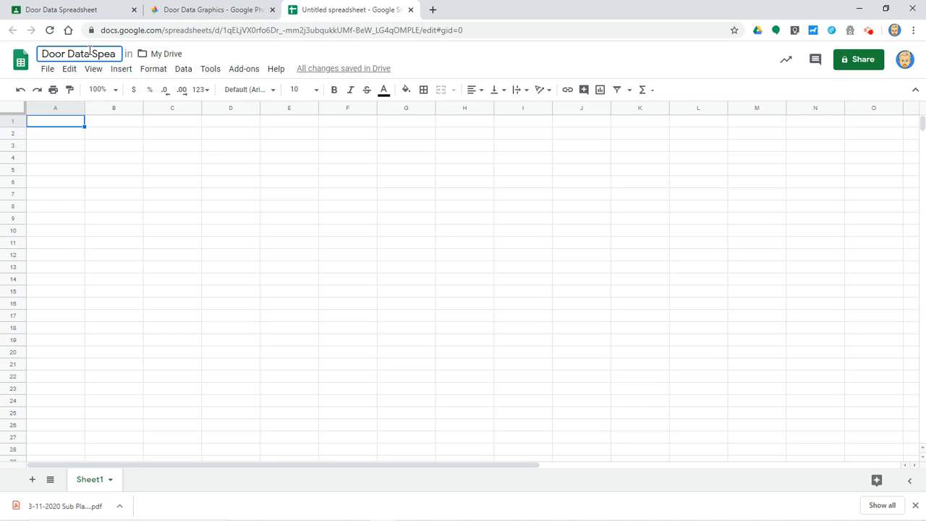
key(BackSpace)
key(BackSpace)
text(readsh)
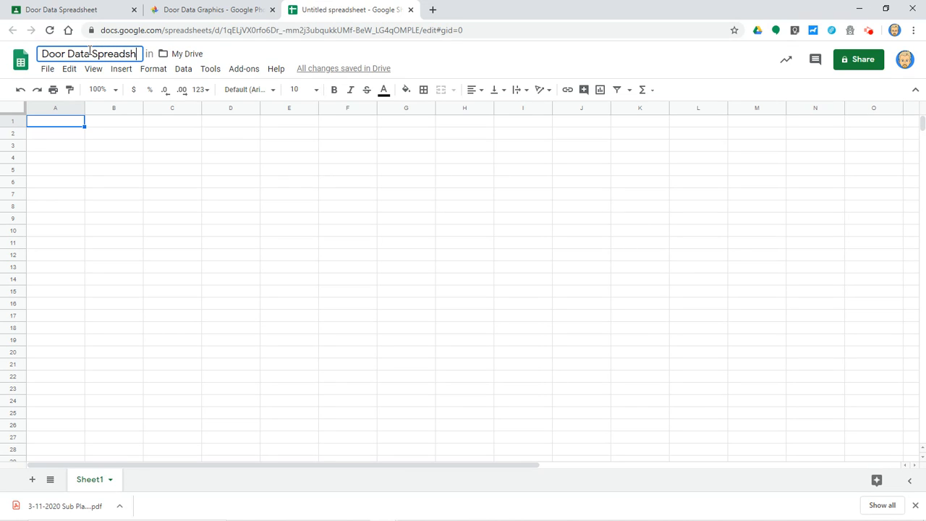
text(eet)
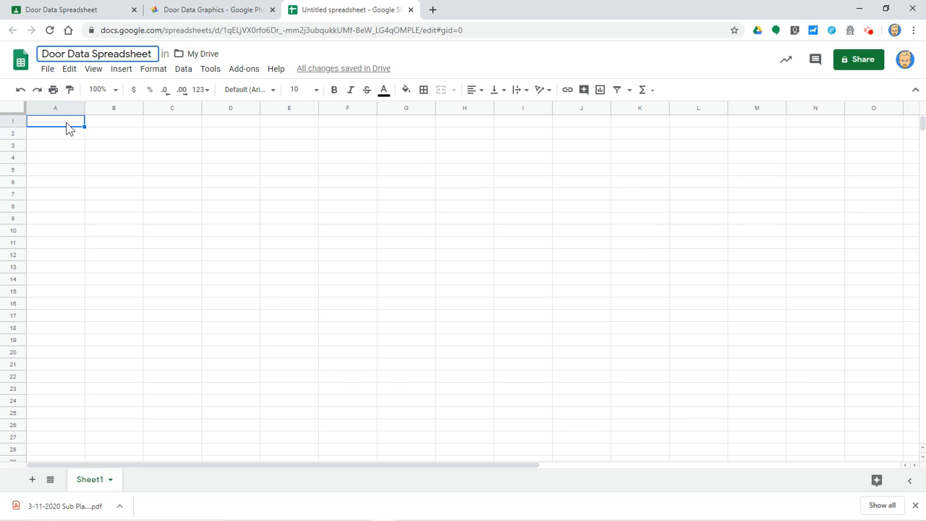
click(68, 128)
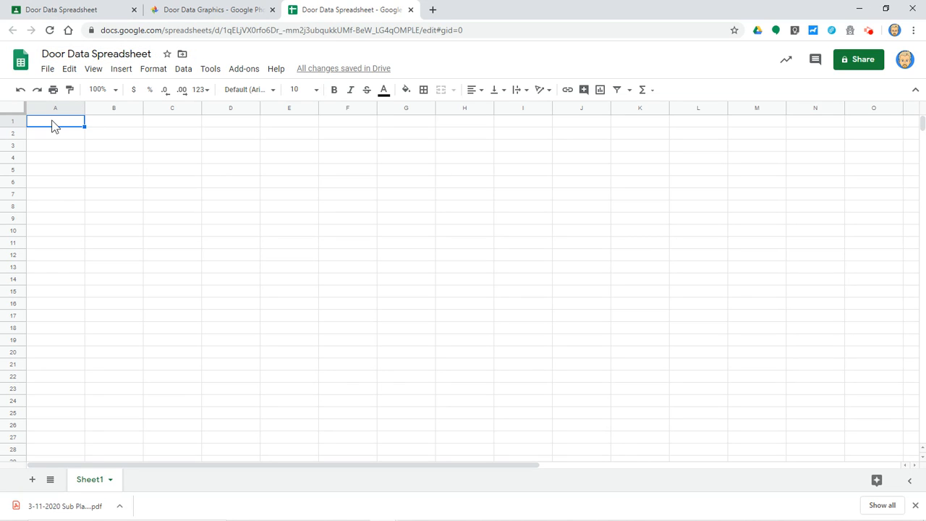
- Paste the title 'Hill Middle School Door Data' into A1 and merge it across A1:E1
text(e School Door Data)
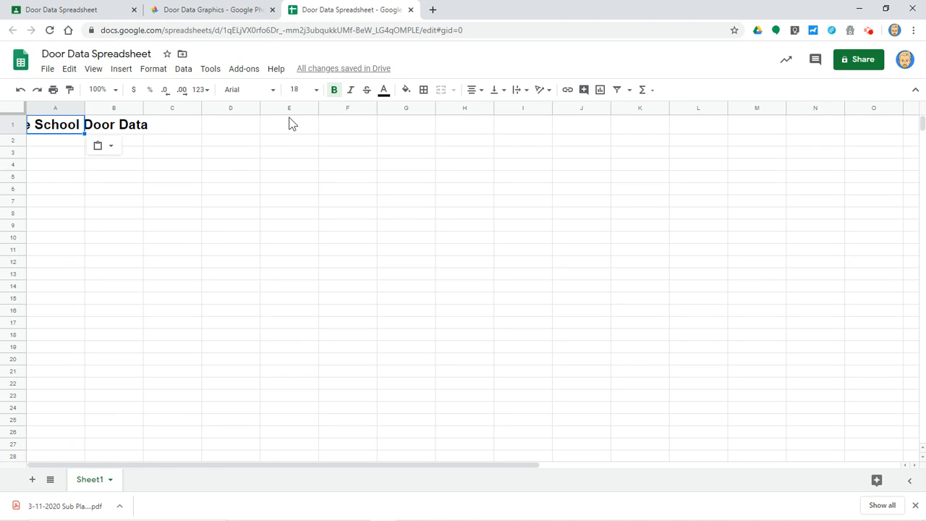
drag(60, 129, 259, 130)
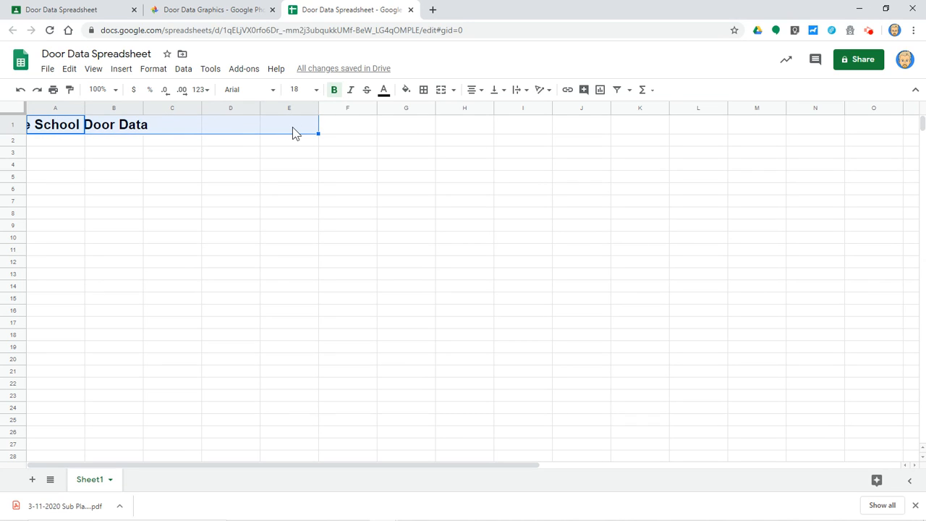
click(442, 91)
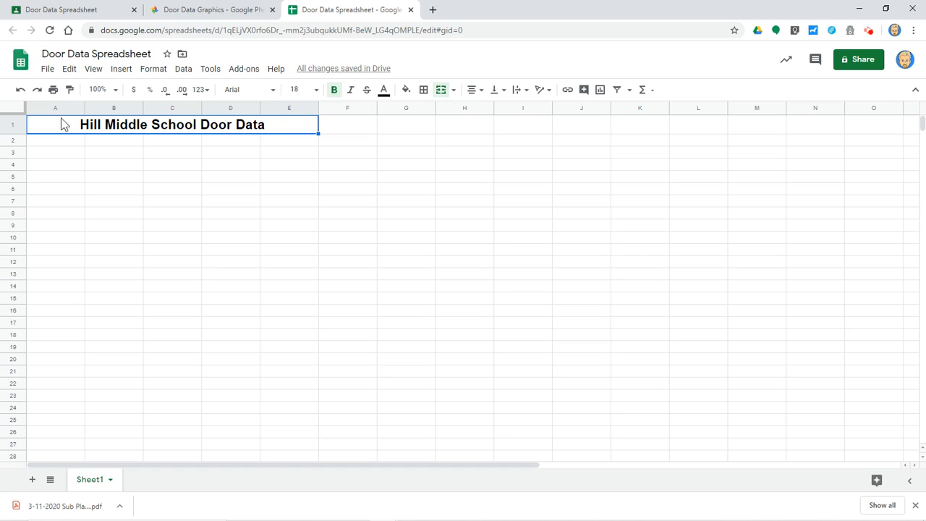
drag(73, 143, 276, 148)
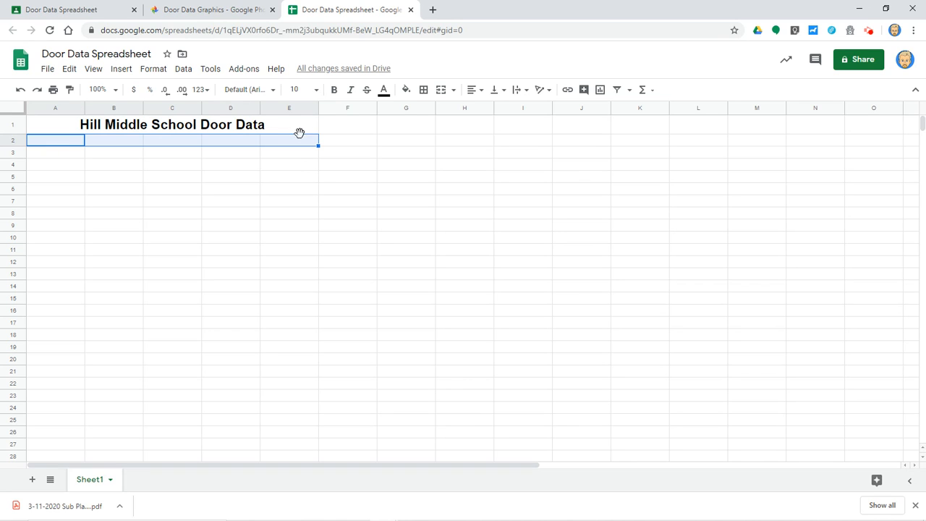
- Paste the 'Collected by' line into A2 and merge it across A2:E2
click(440, 90)
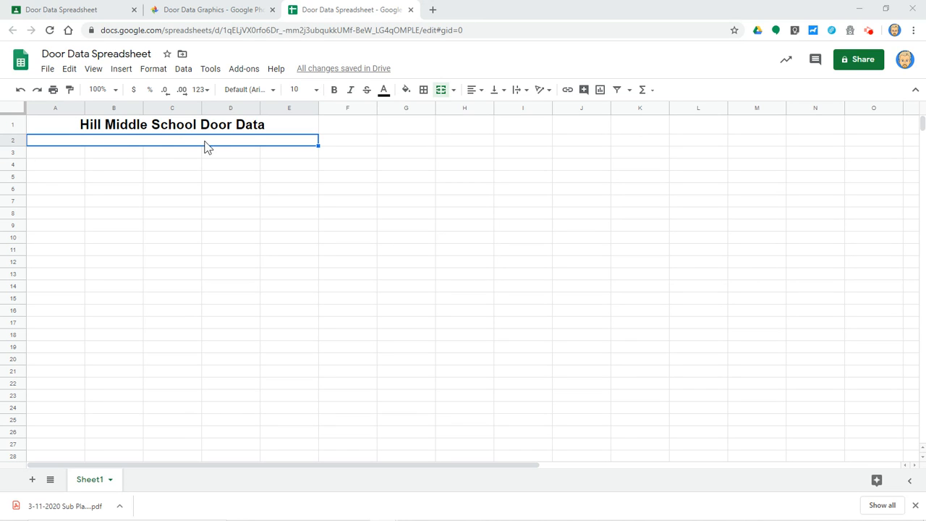
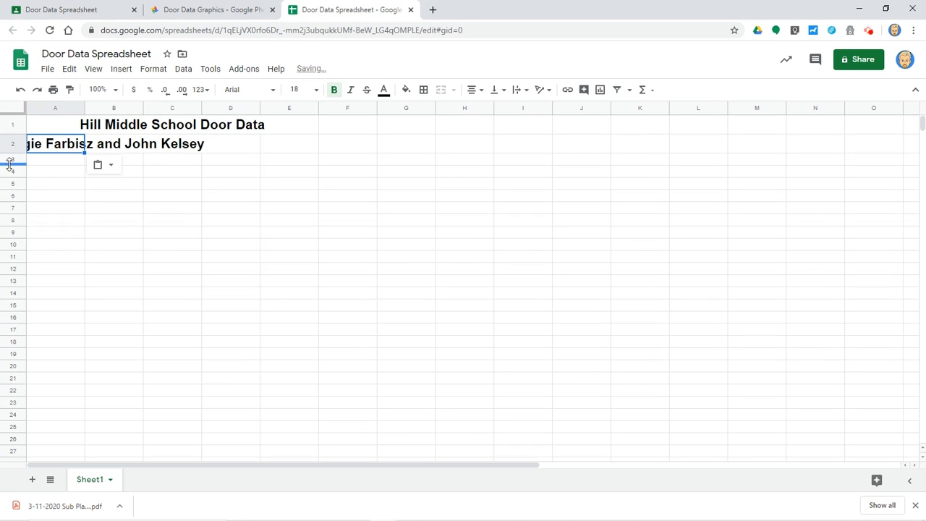
drag(210, 148, 270, 149)
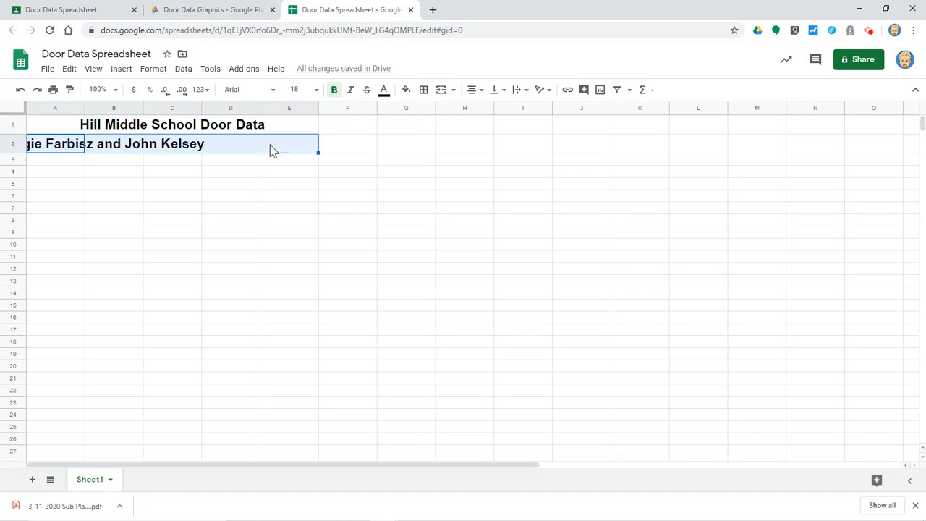
click(441, 91)
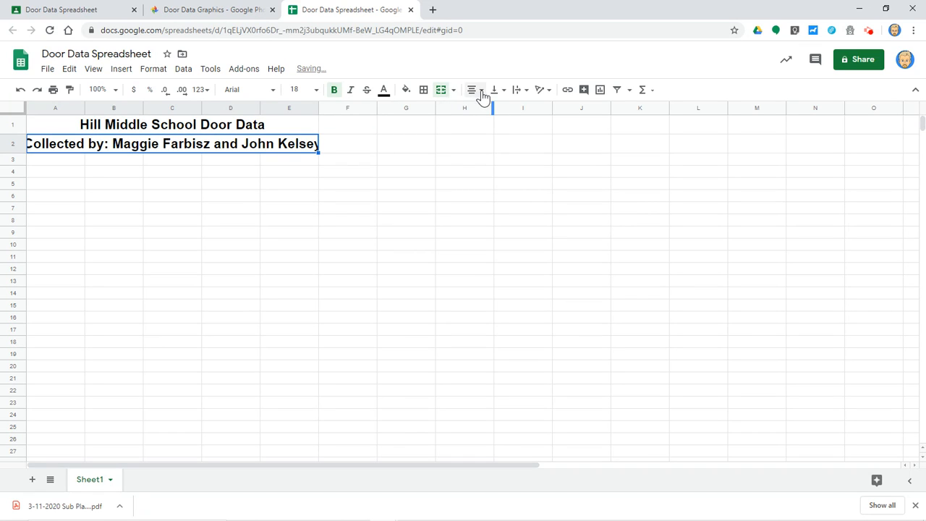
click(152, 208)
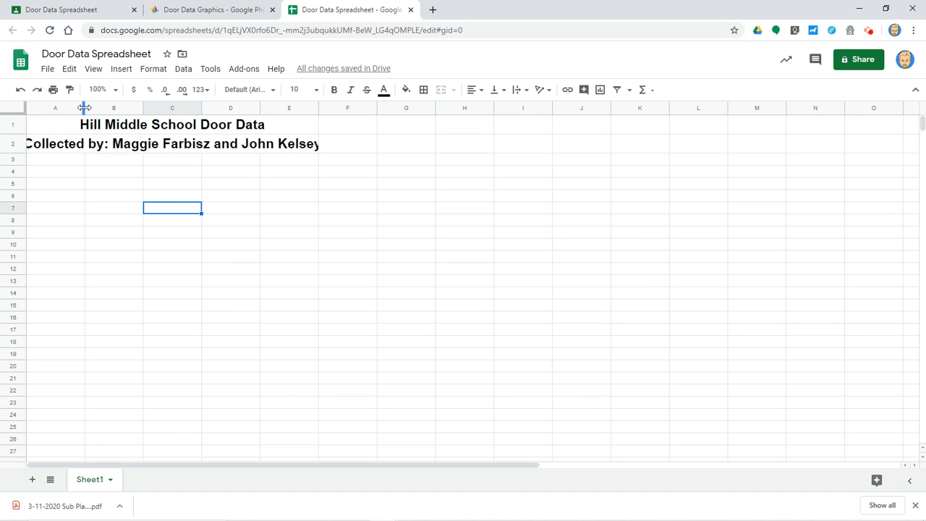
- Widen column A to fit the text, then return to the Classroom assignment
drag(84, 107, 123, 108)
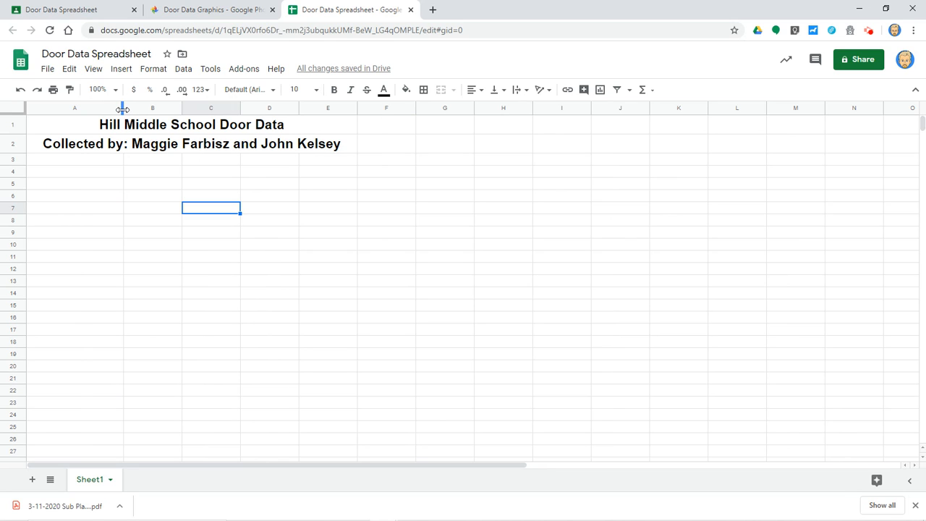
click(123, 108)
drag(123, 108, 130, 108)
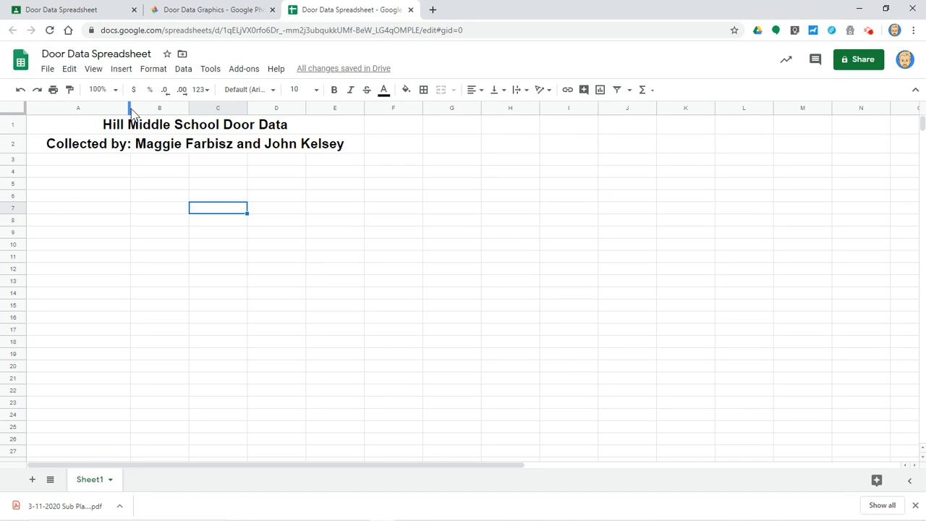
drag(130, 108, 157, 108)
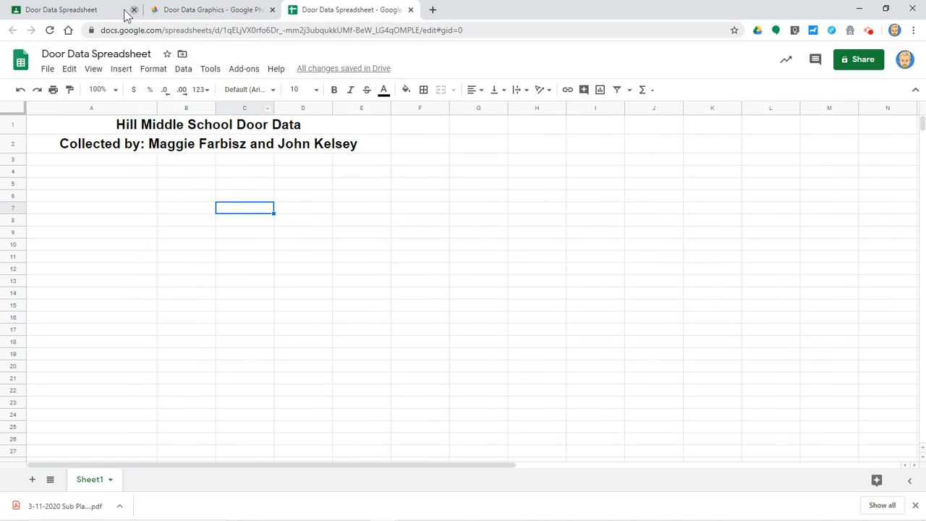
click(99, 16)
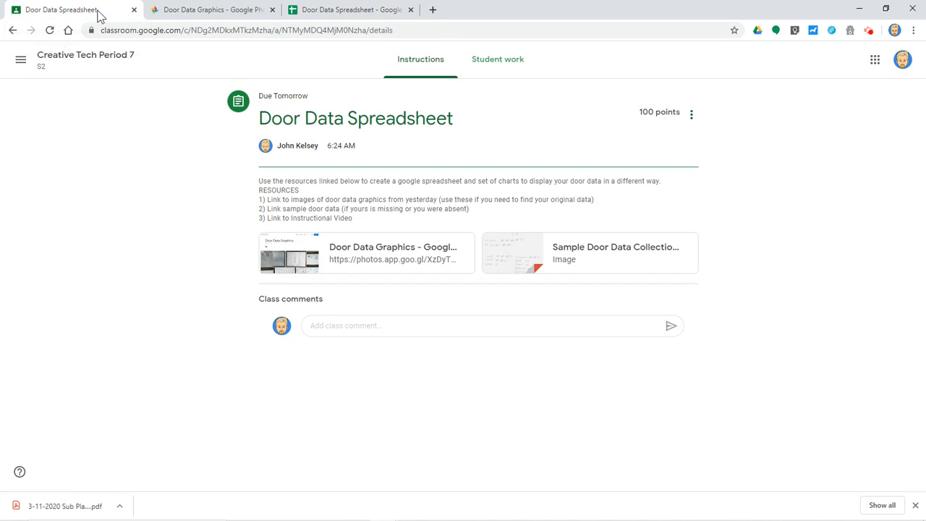
- Open the Door Data Graphics album and scroll through the students' hand-drawn charts
click(379, 250)
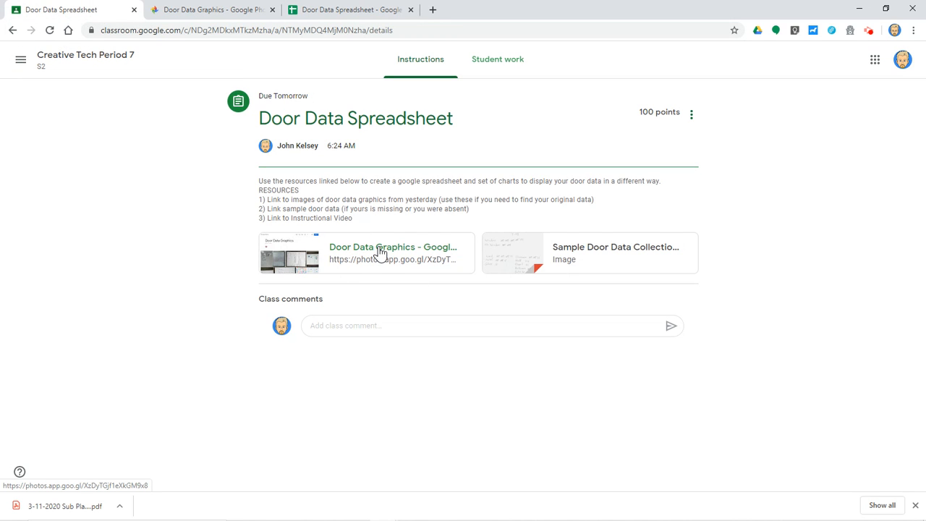
click(217, 13)
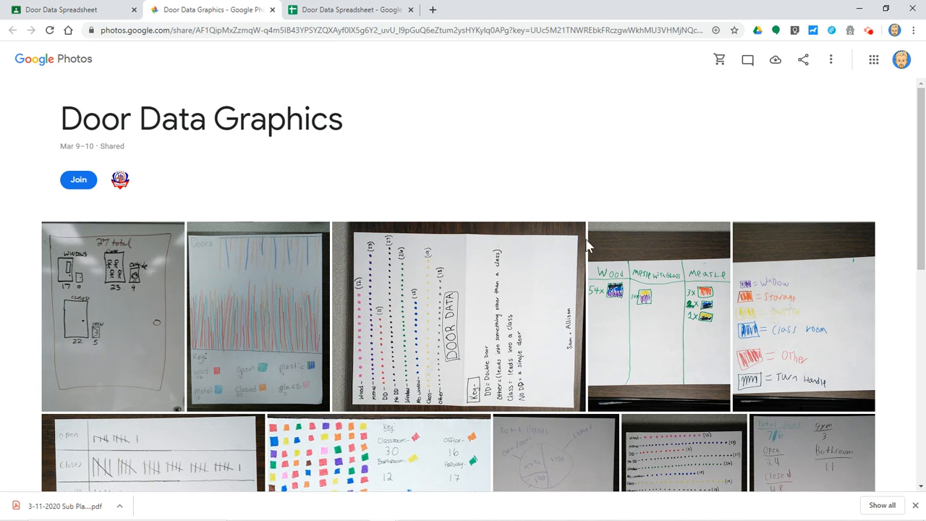
scroll(656, 299, down, 7)
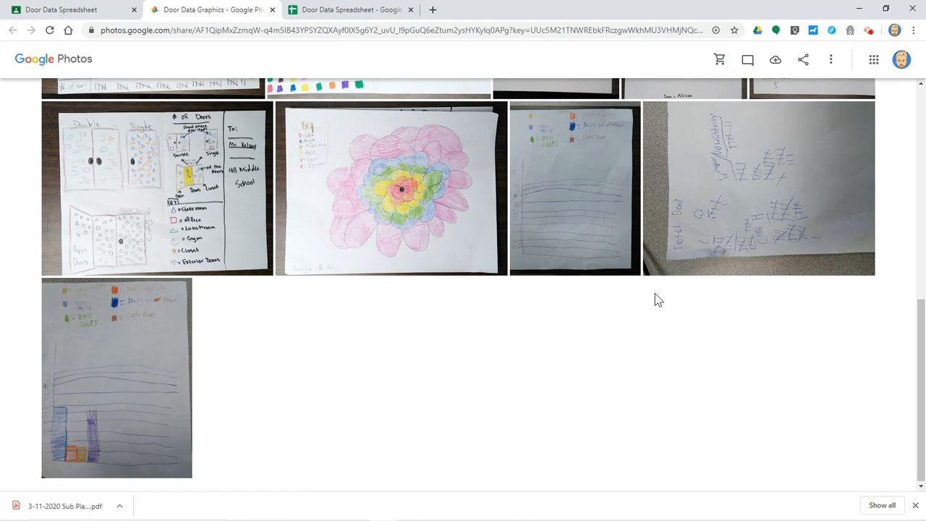
scroll(655, 293, up, 8)
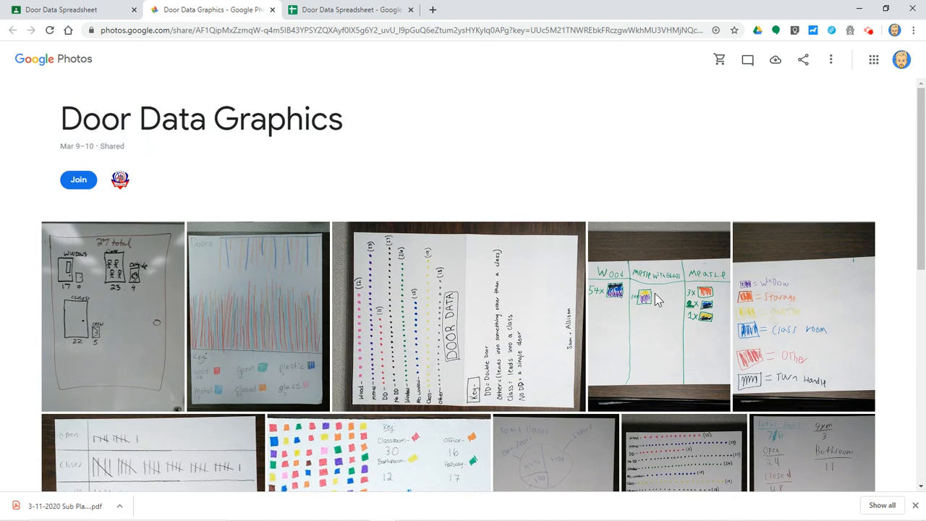
scroll(655, 299, down, 2)
scroll(655, 298, down, 4)
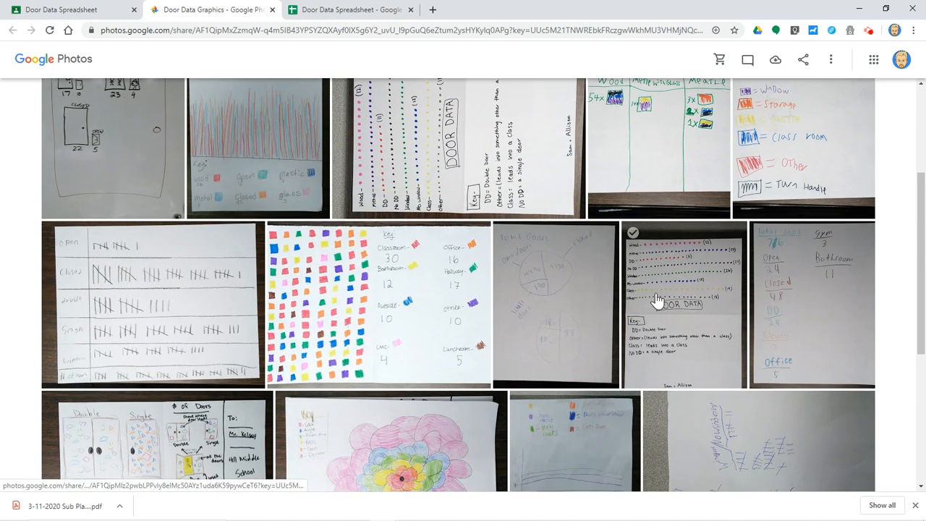
scroll(653, 302, up, 2)
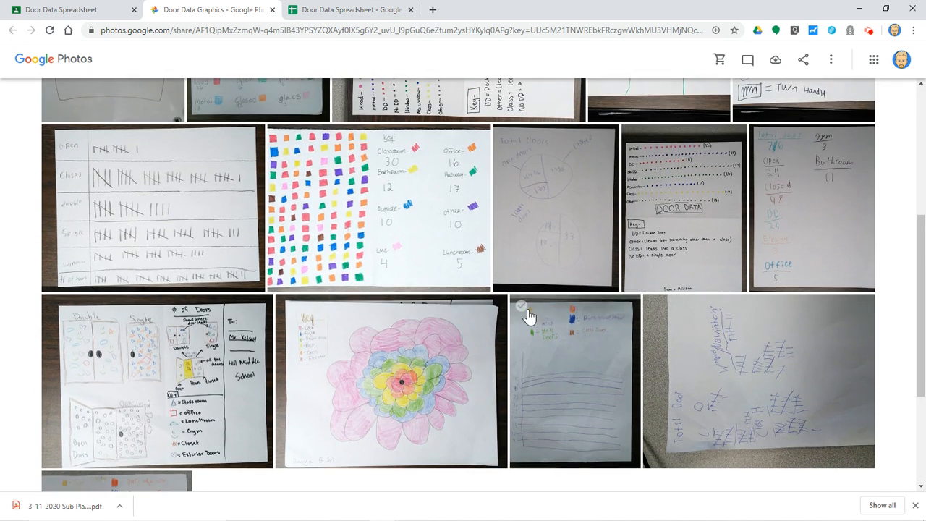
scroll(372, 275, up, 4)
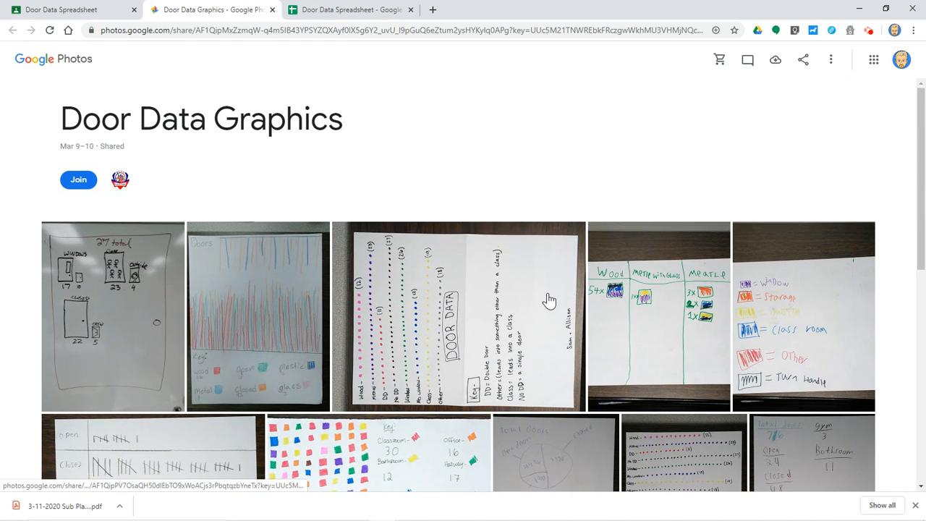
scroll(539, 307, down, 4)
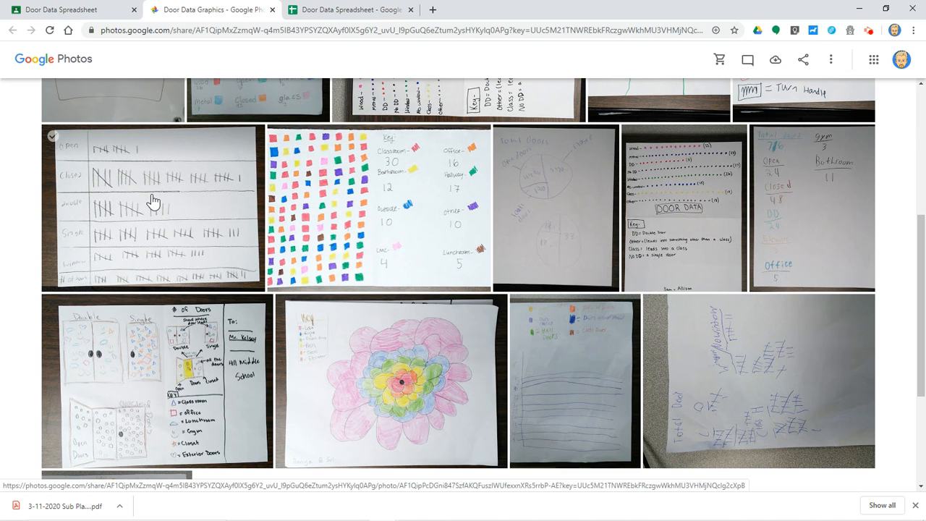
scroll(343, 211, up, 4)
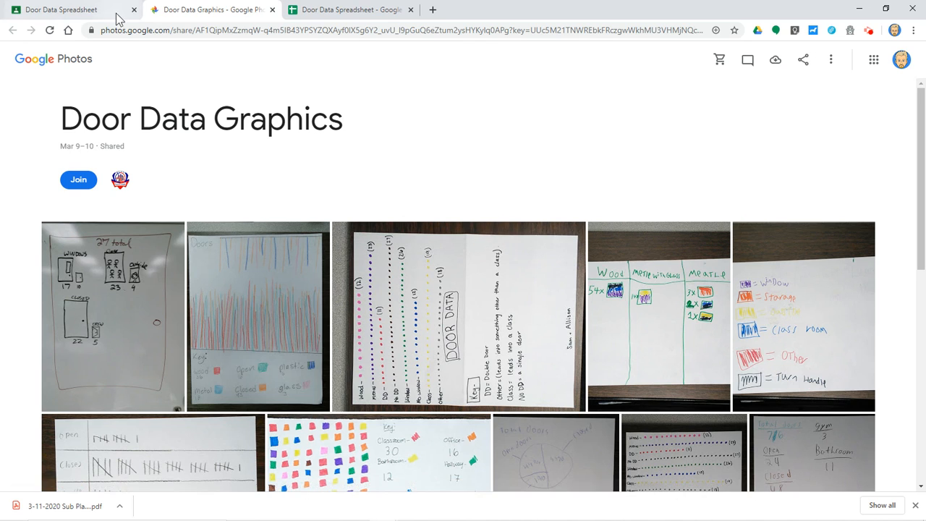
click(77, 10)
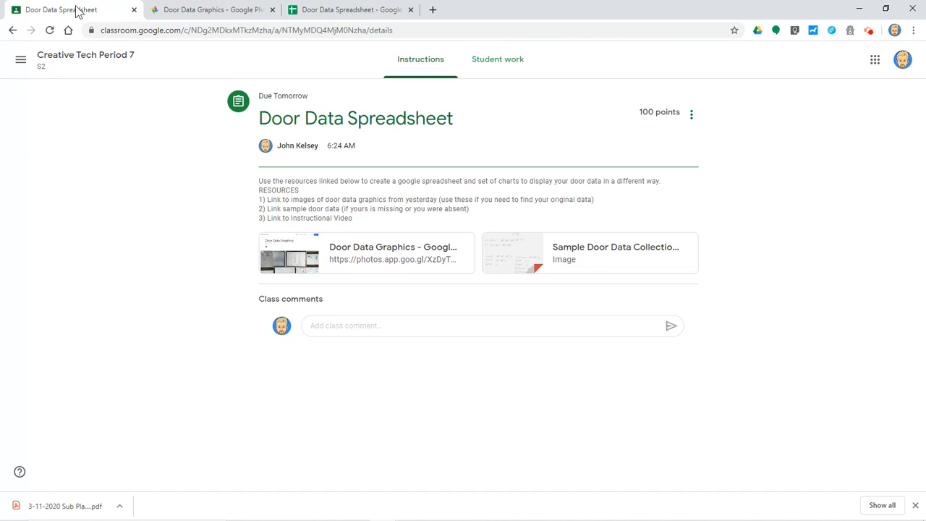
- Preview the Sample Door Data Collection.png tally sheet, then close it
click(589, 252)
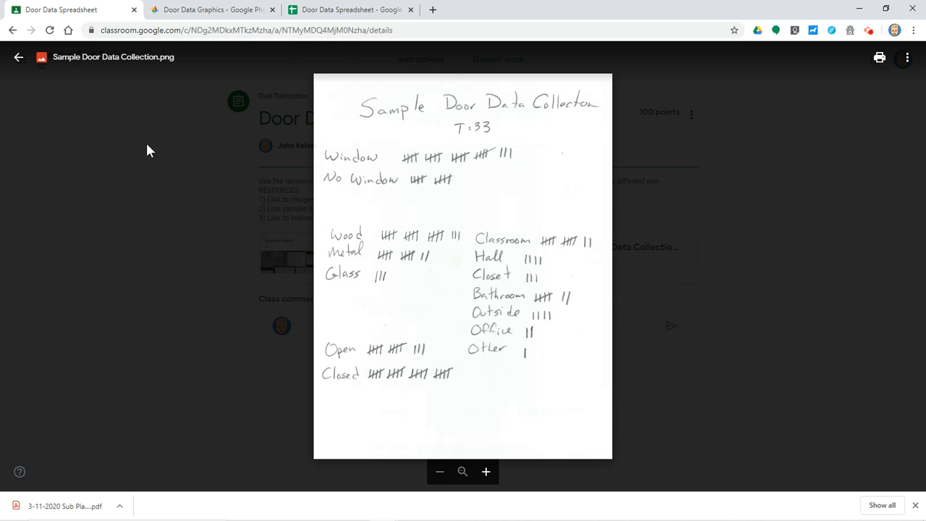
click(19, 57)
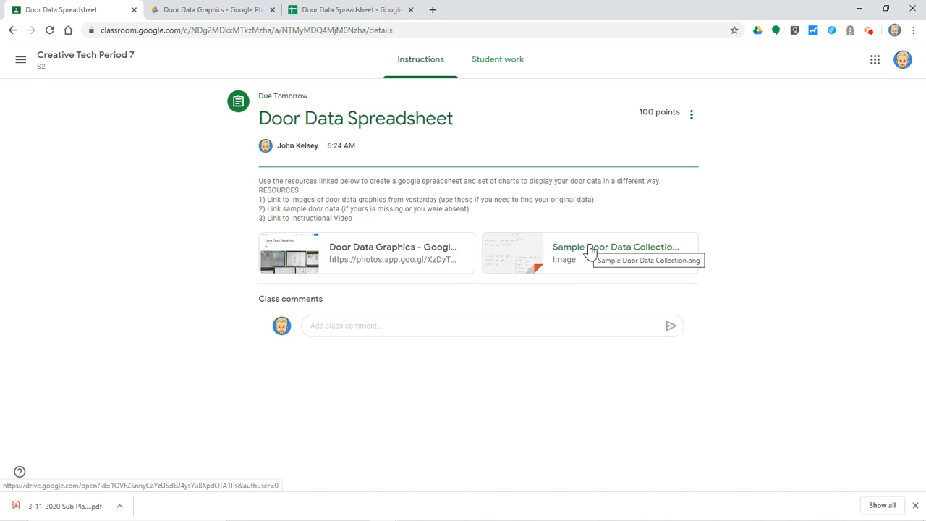
- Paste the 'Data Category 1: Open/Closed' heading into A5 of the spreadsheet
click(350, 10)
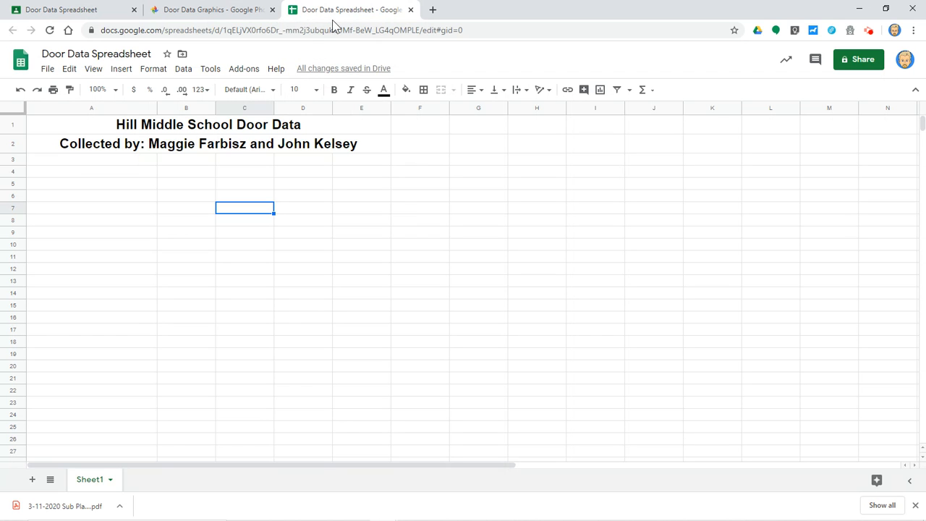
click(79, 186)
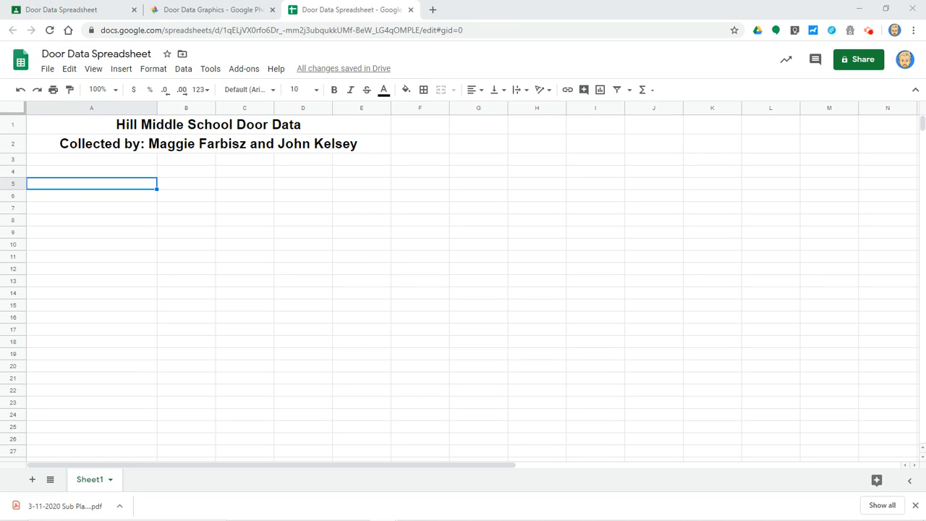
click(94, 181)
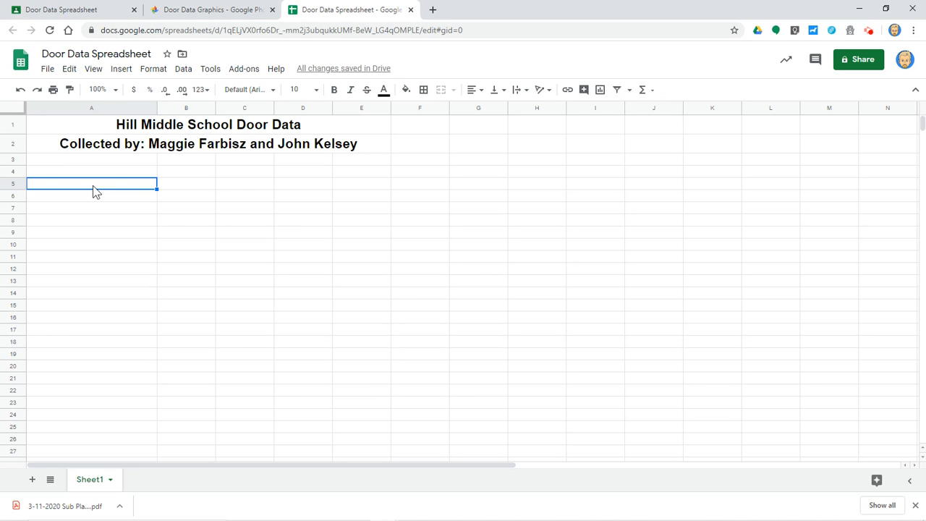
text(Data Category 1: Open/Closed)
click(239, 258)
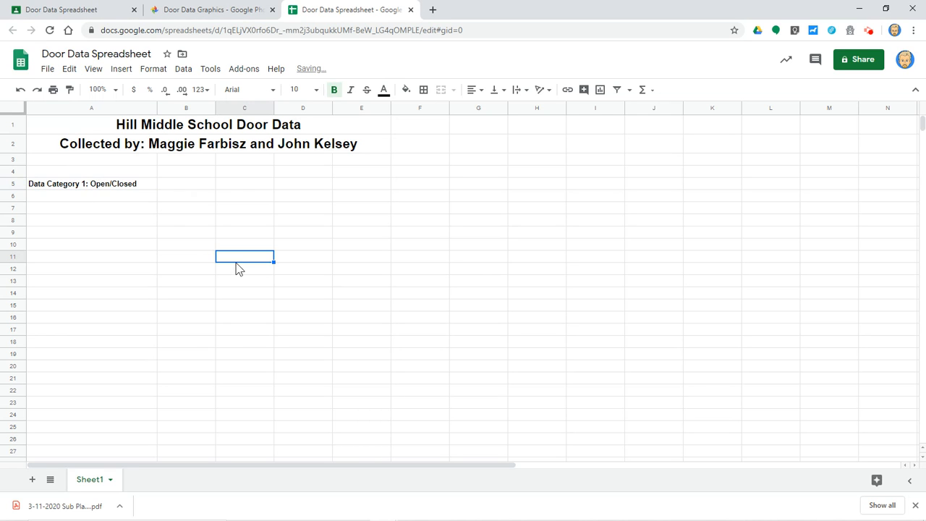
click(84, 189)
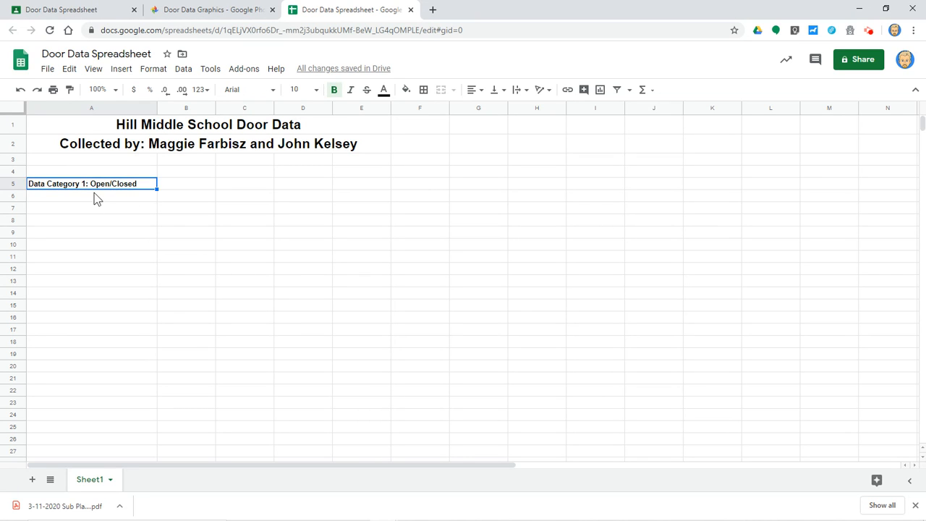
- Enter the labels Open and Closed in A6 and A7
click(95, 194)
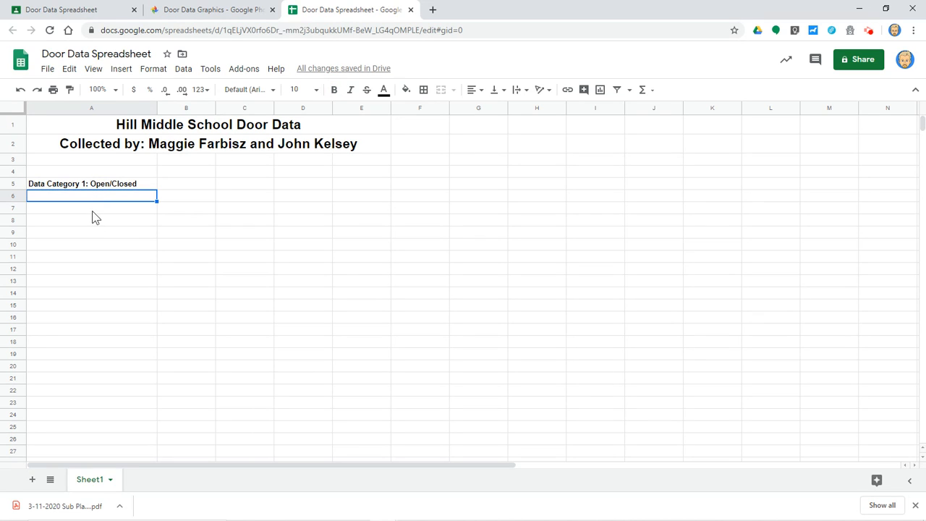
click(92, 209)
click(97, 198)
click(96, 207)
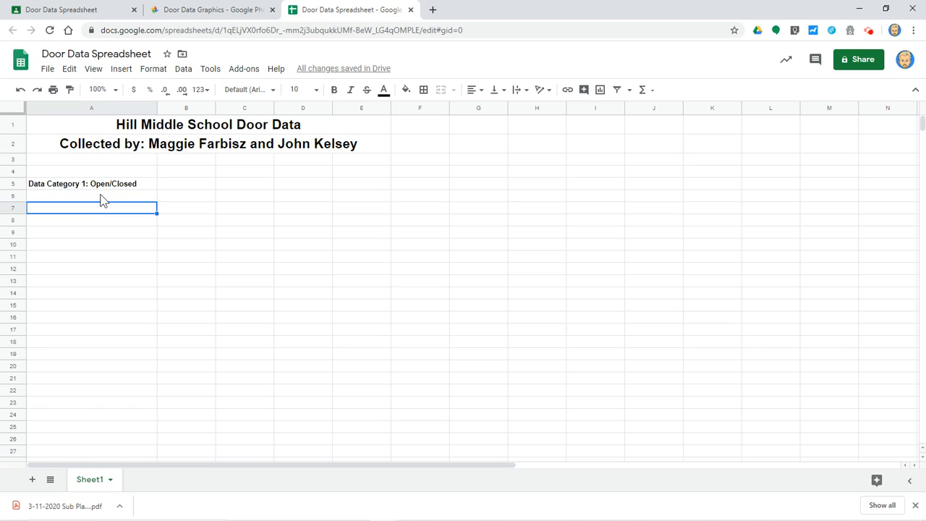
click(100, 196)
click(102, 210)
click(109, 196)
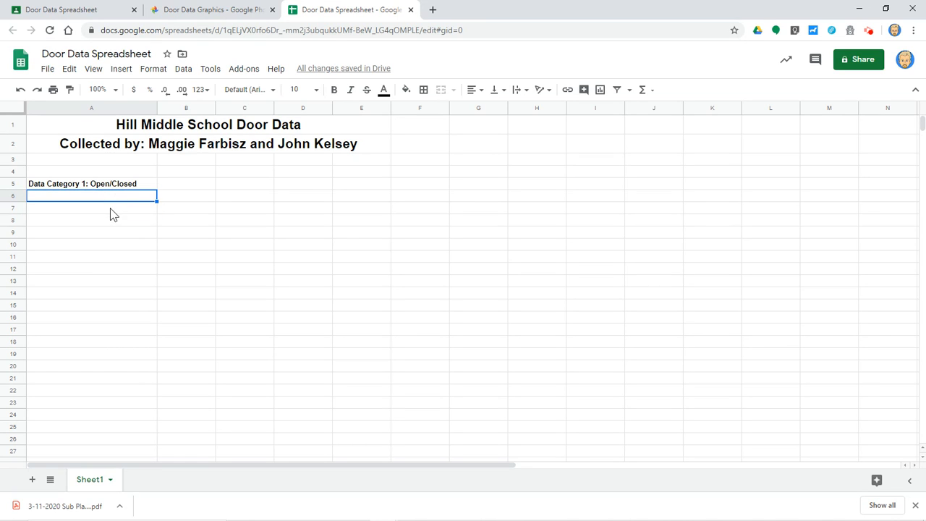
click(110, 208)
click(117, 197)
text(Open)
key(Tab)
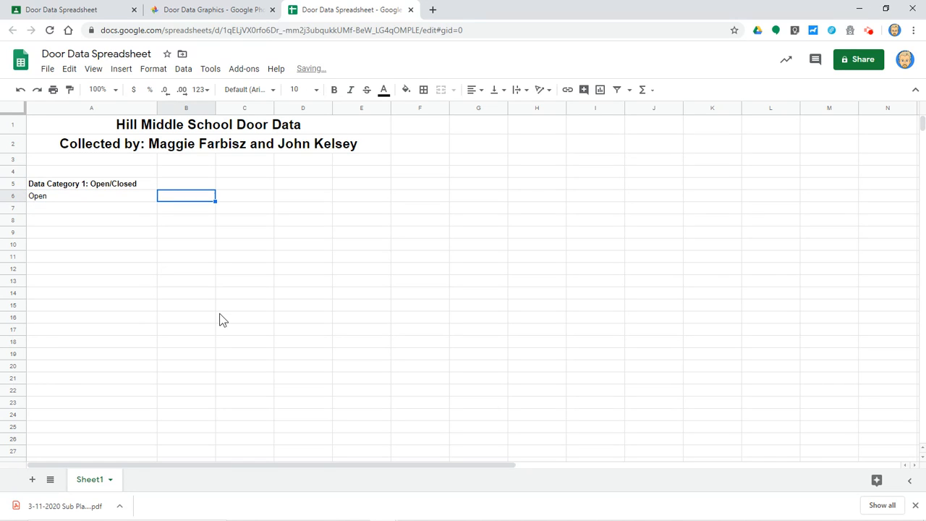
click(125, 207)
text(Closed)
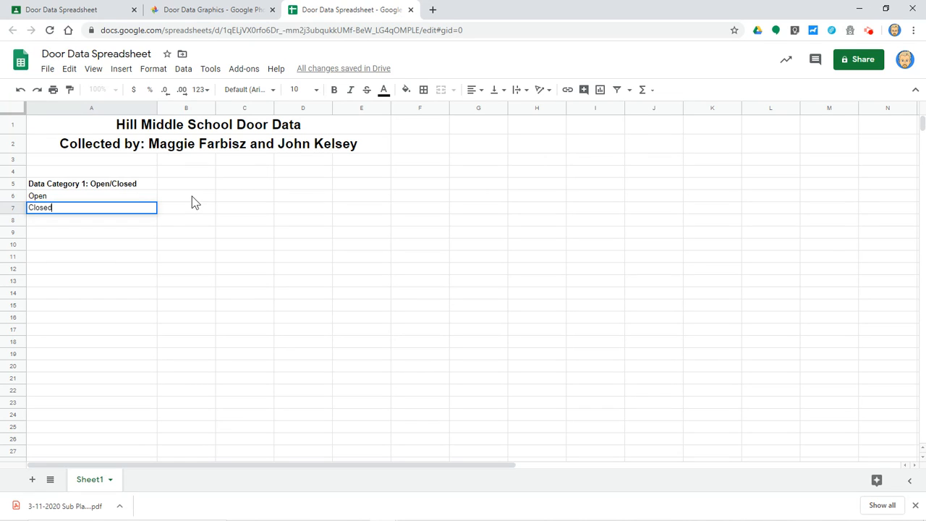
- Enter the counts 5 and 35 in B6 and B7
click(191, 196)
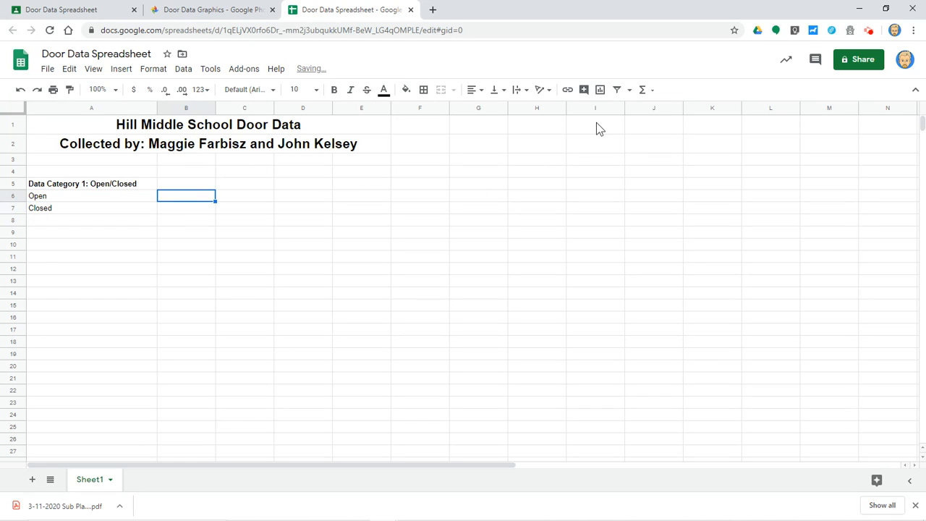
text(5)
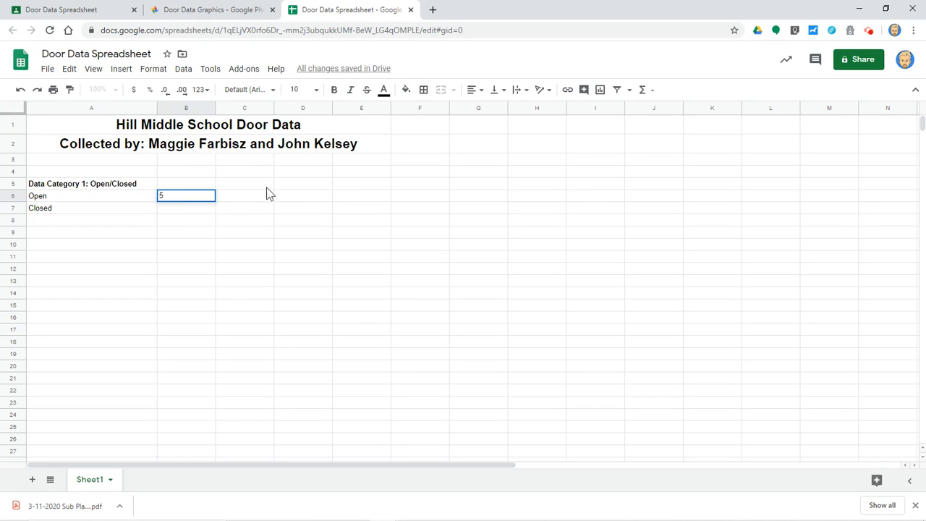
click(200, 210)
text(35)
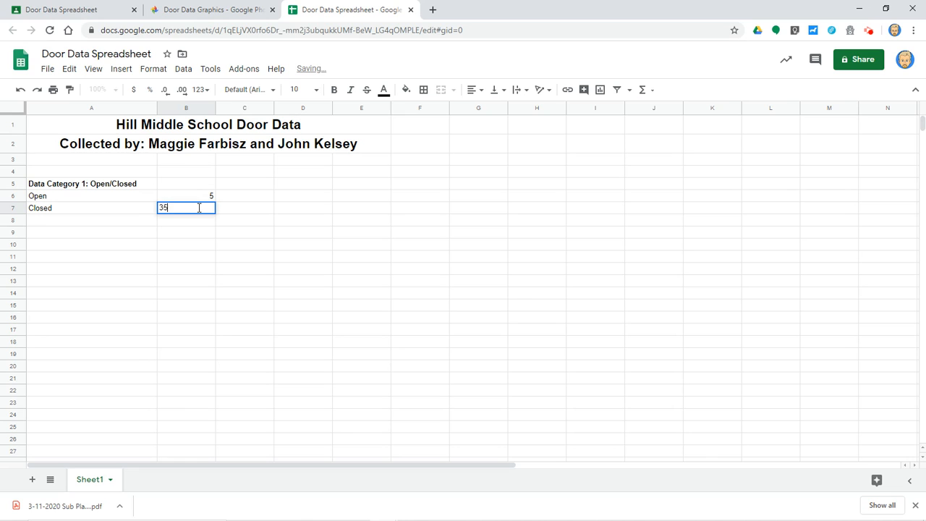
click(296, 224)
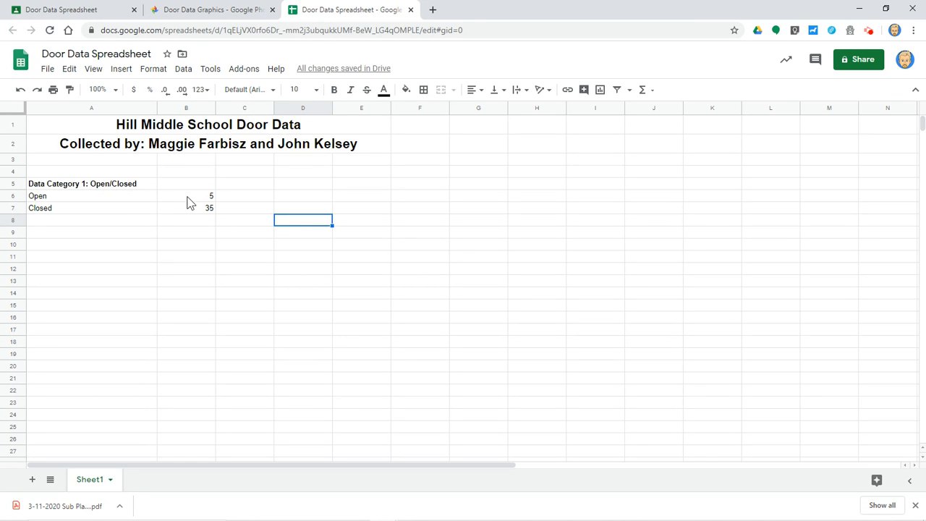
click(87, 11)
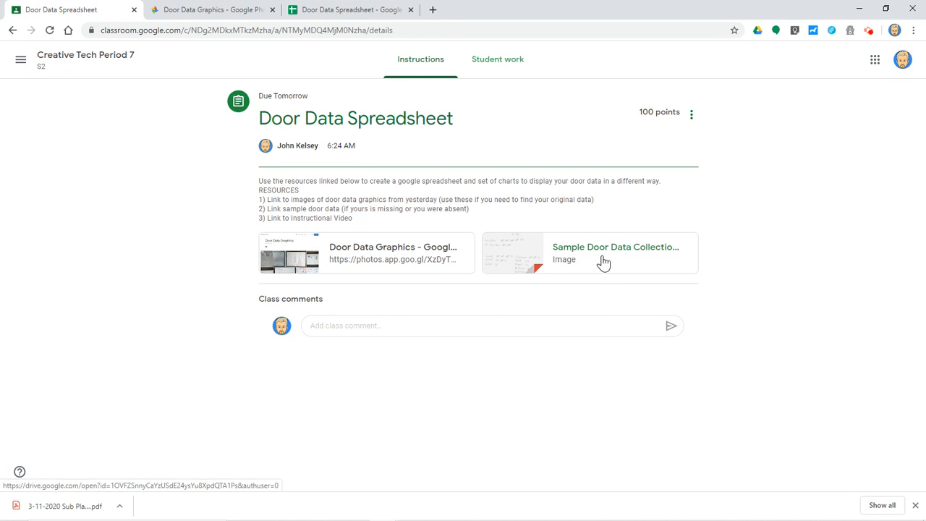
click(327, 11)
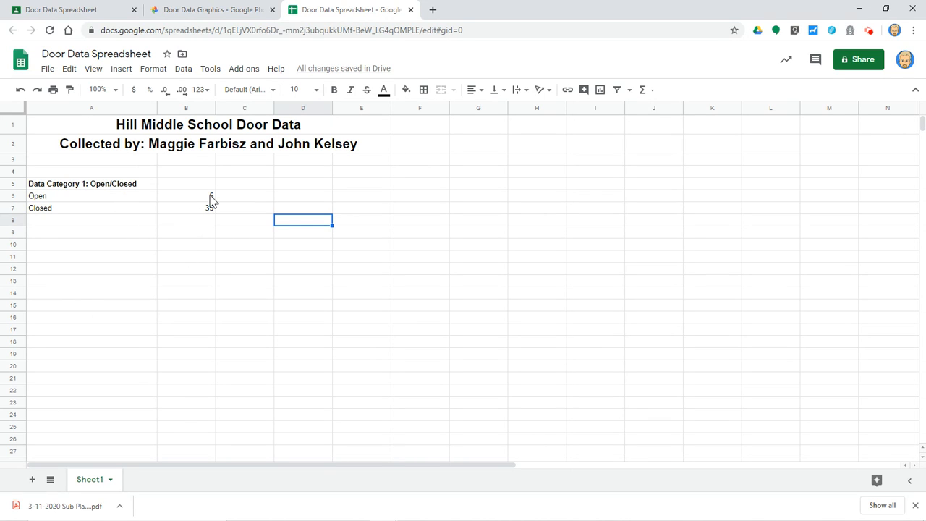
- Enter 'Total Doors' in A8, right-aligned and bold
click(134, 219)
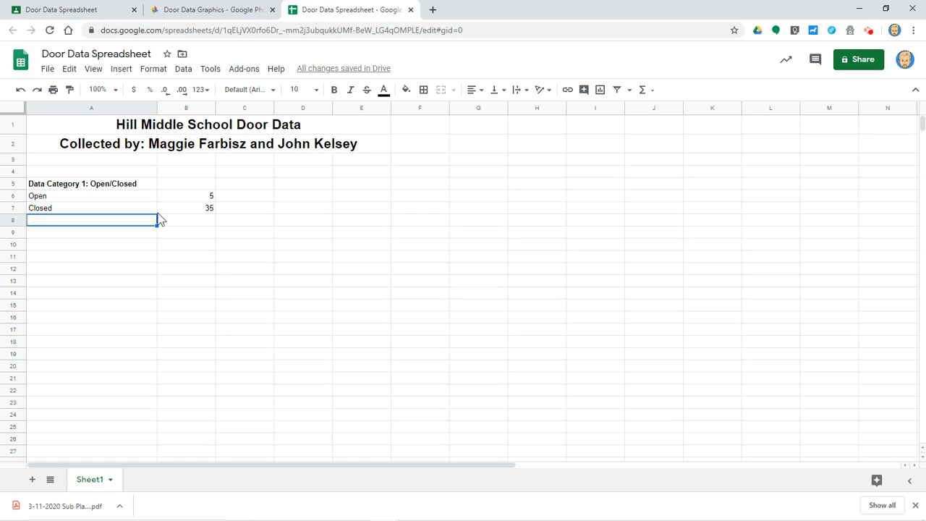
text(Total Door)
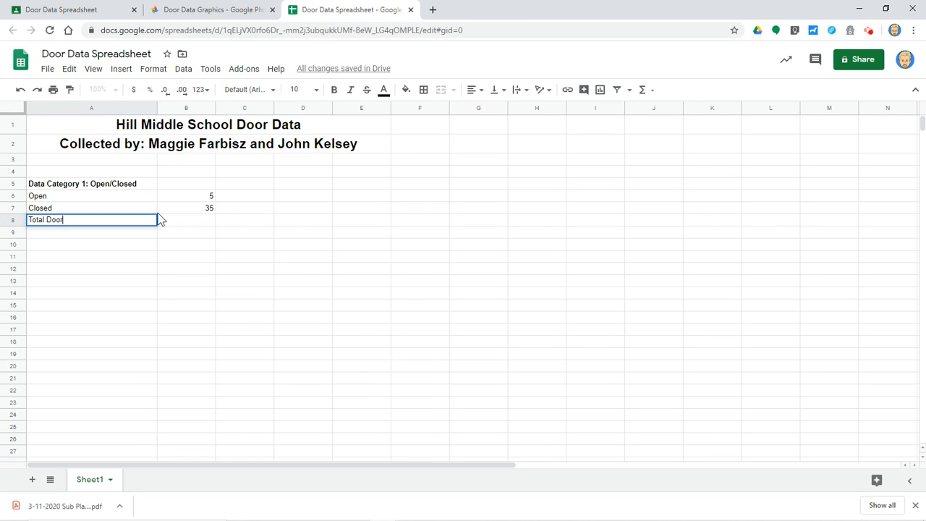
text(s)
key(Return)
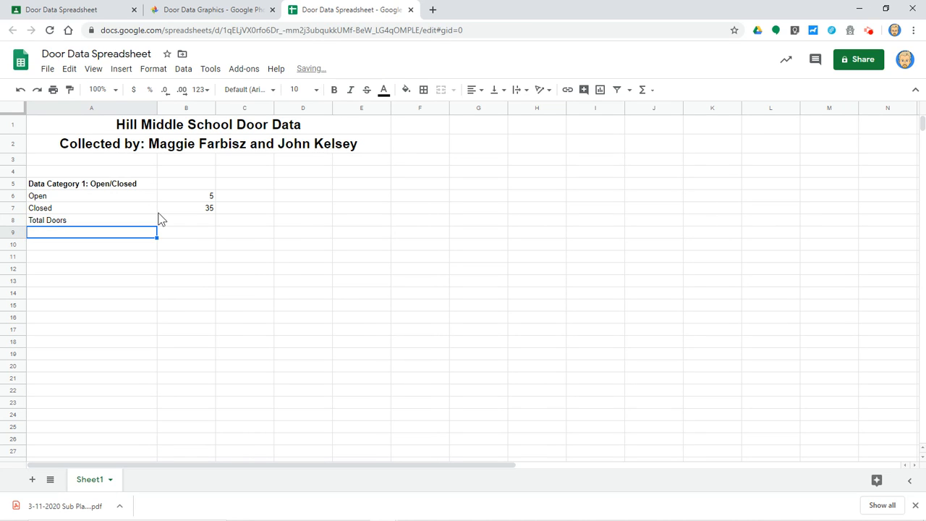
click(194, 225)
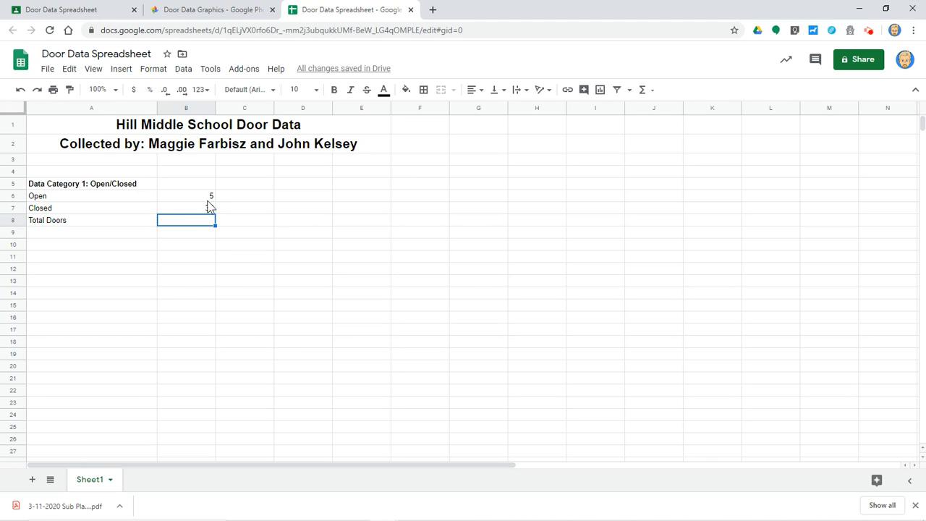
click(111, 223)
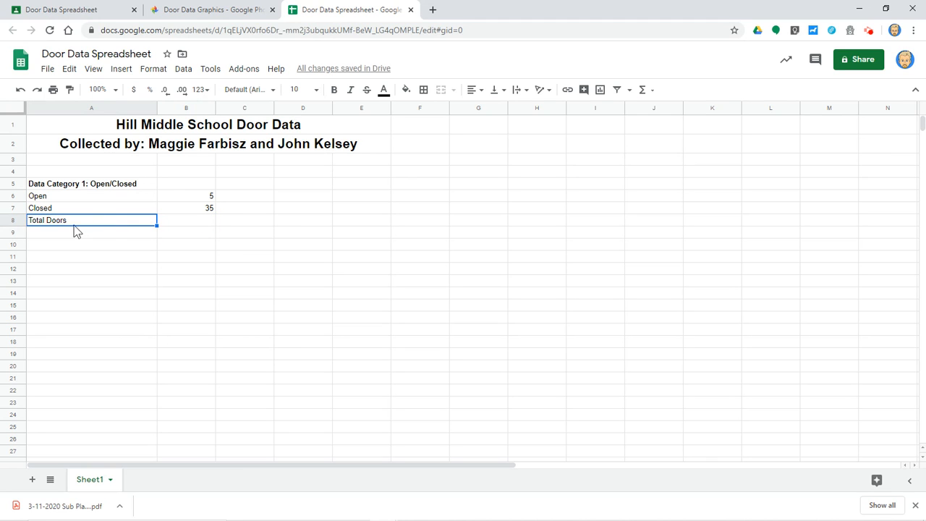
click(478, 90)
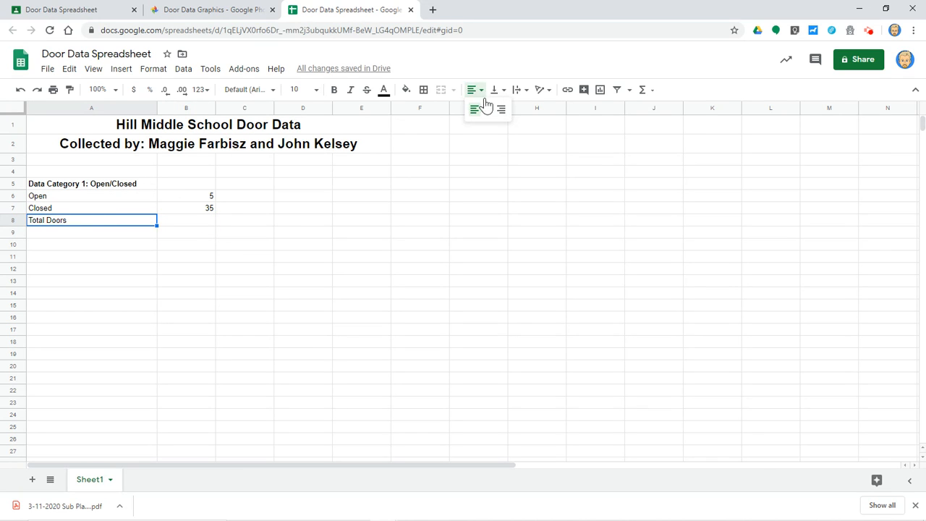
click(502, 110)
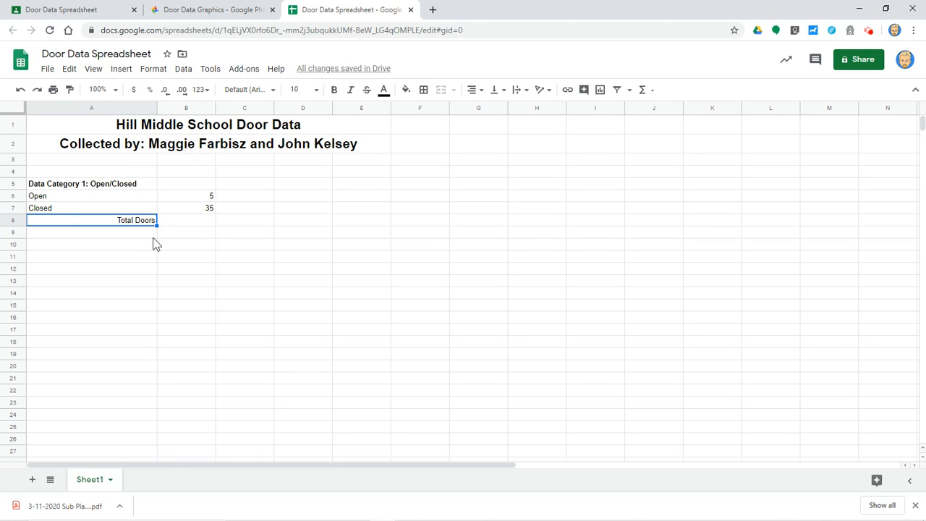
key(ctrl+b)
click(190, 220)
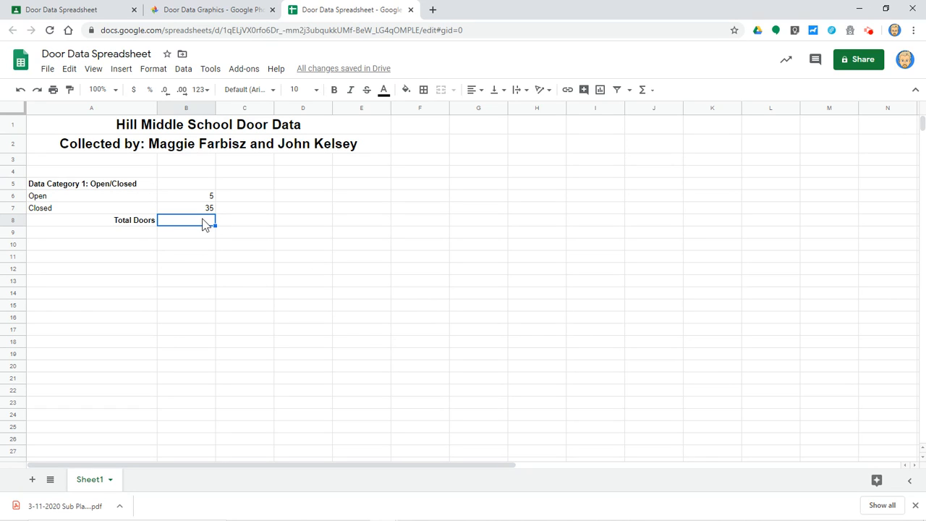
- Enter =B6+B7 in B8 so the total shows 40, and recheck the formula
text(=)
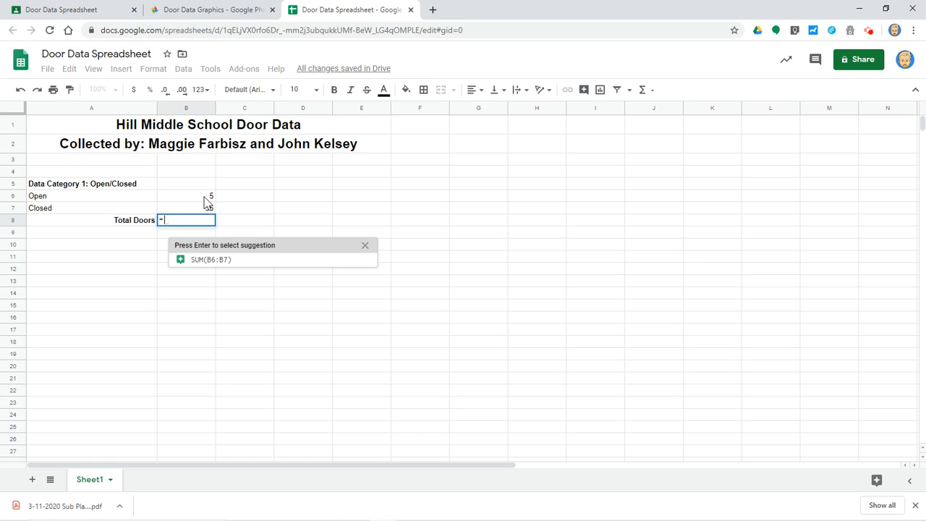
click(207, 197)
text(+)
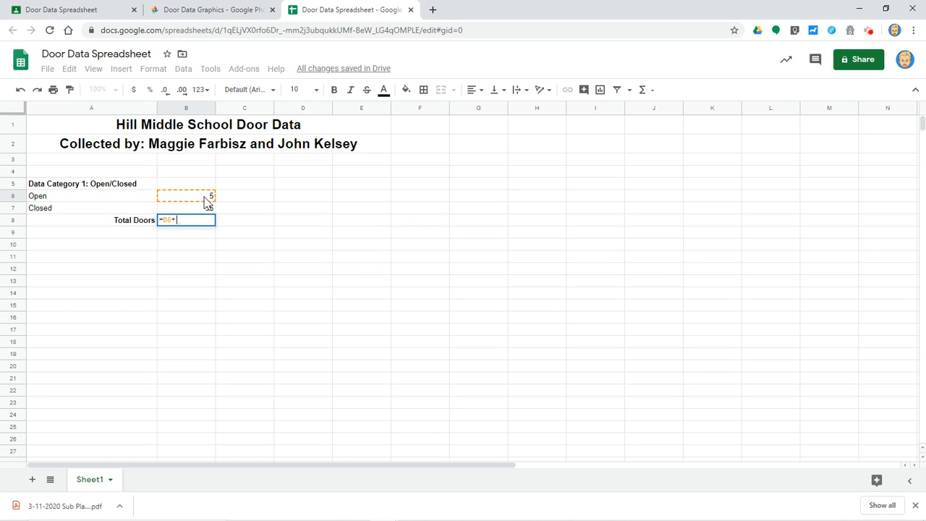
click(198, 207)
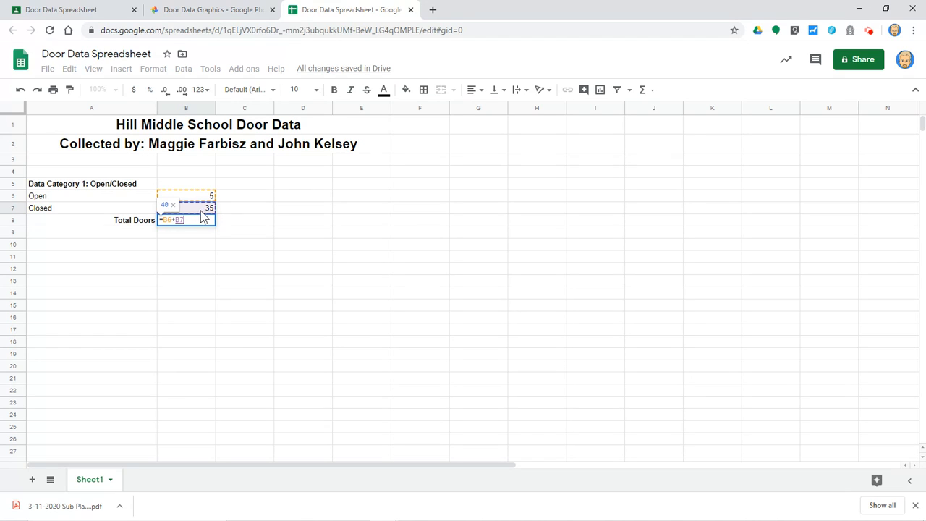
key(Return)
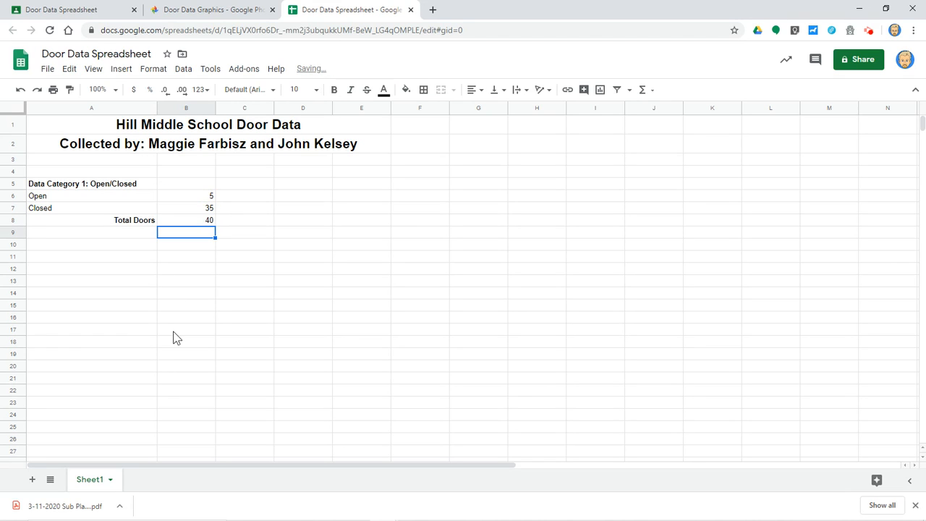
click(208, 221)
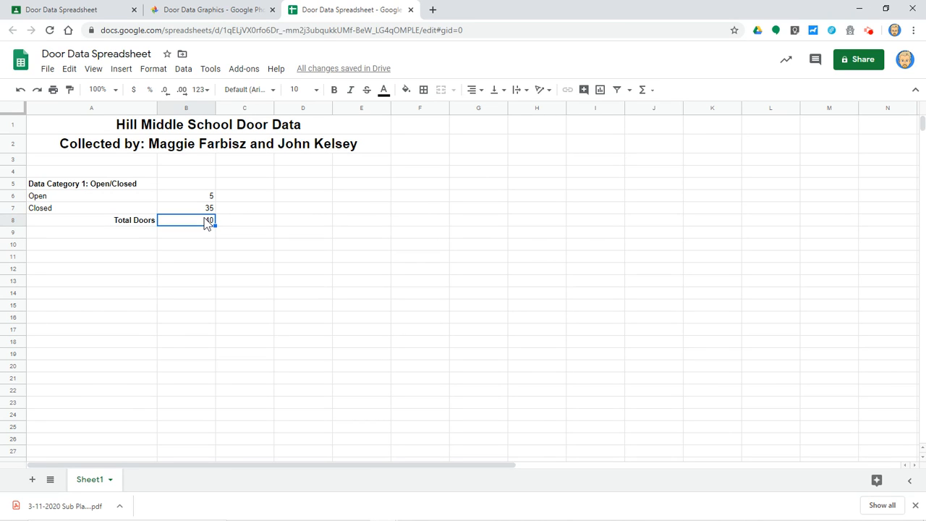
click(188, 258)
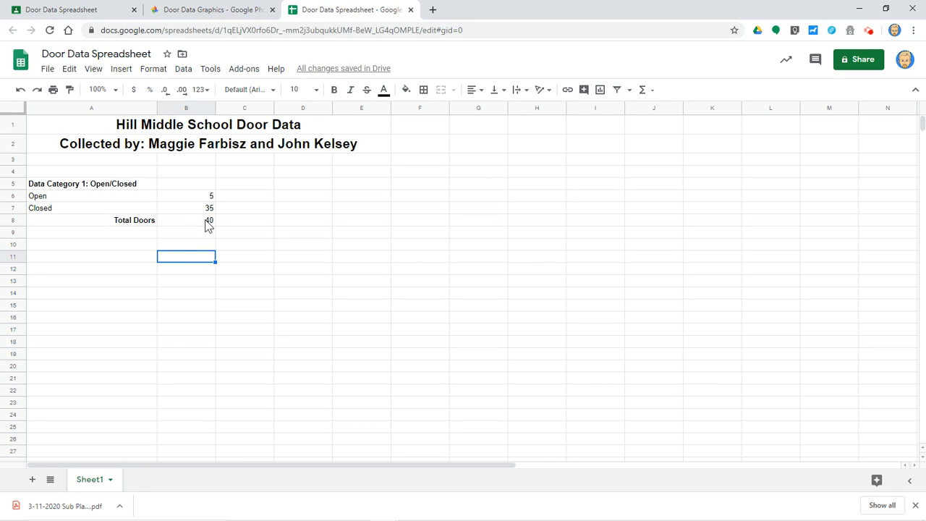
double_click(208, 221)
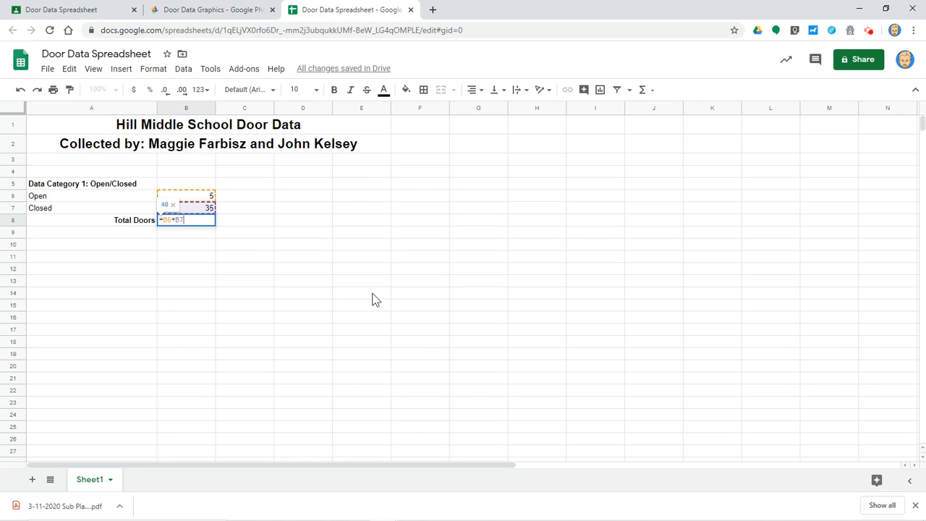
key(Return)
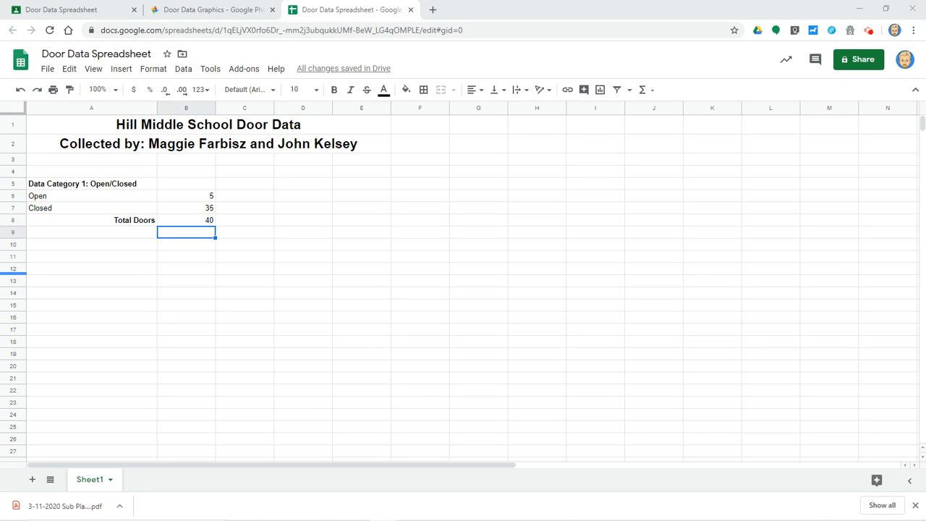
- Paste the Window/No Window (33, 7) and Material (29, 7, 4) category blocks starting at A12
click(79, 274)
text(Data Category 2: Window/No Window Window	33 No Window	7 Total Doors	40      Data Category 3: Material Wood	29 Metal	7 Glass	4 Total Doors	40)
click(446, 322)
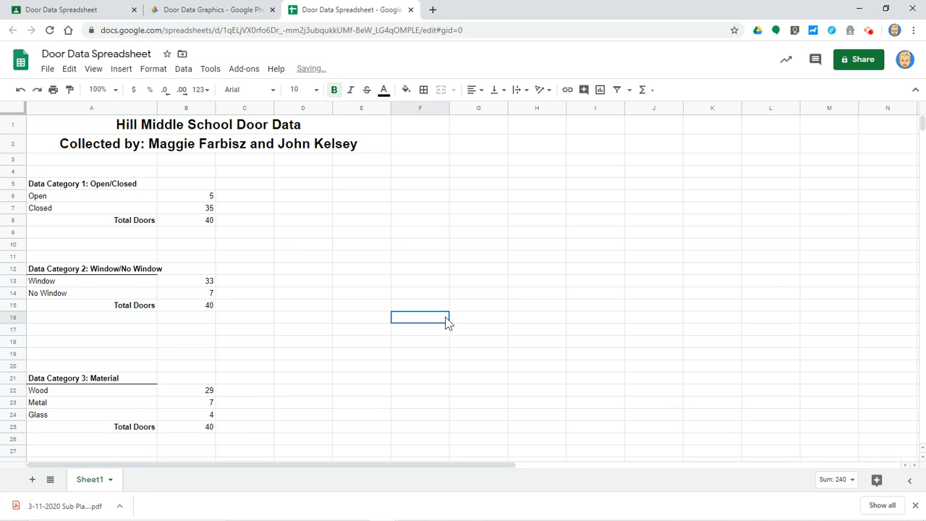
- Underline the Data Category 1 heading in A5
click(105, 186)
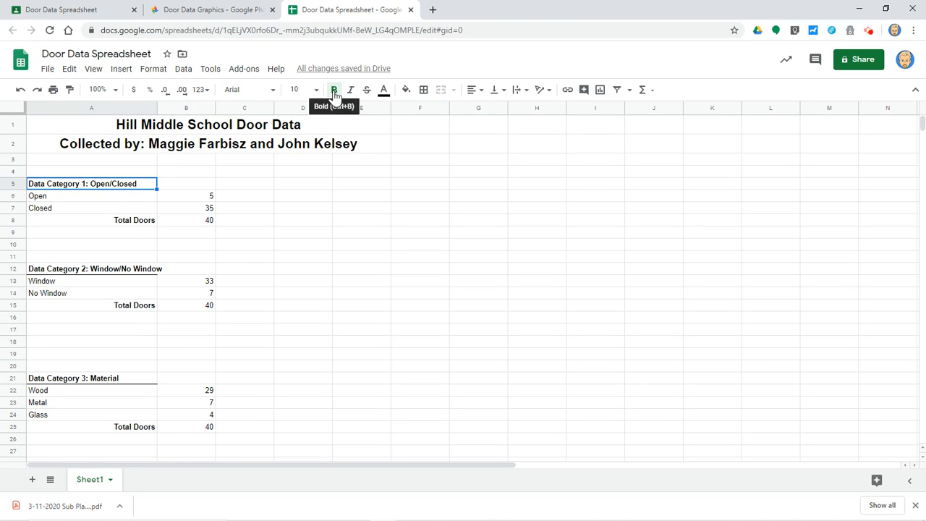
key(ctrl+u)
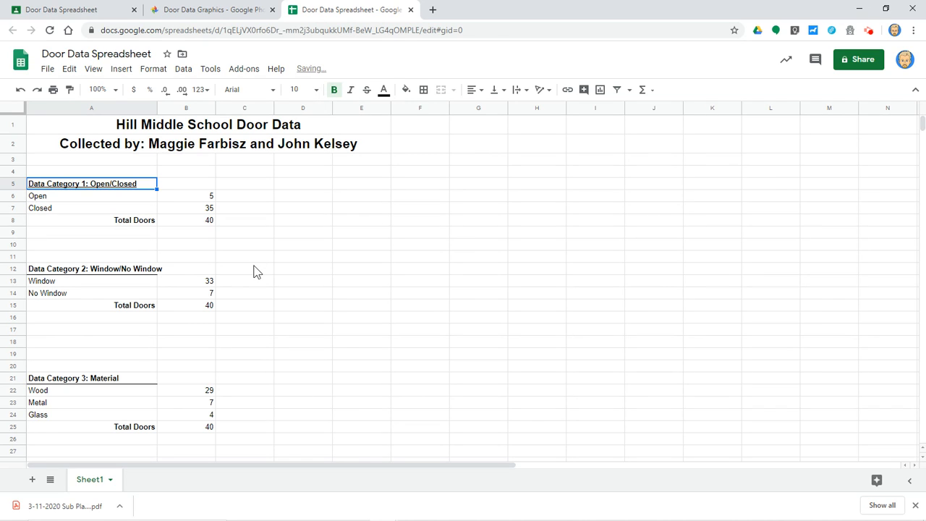
click(254, 269)
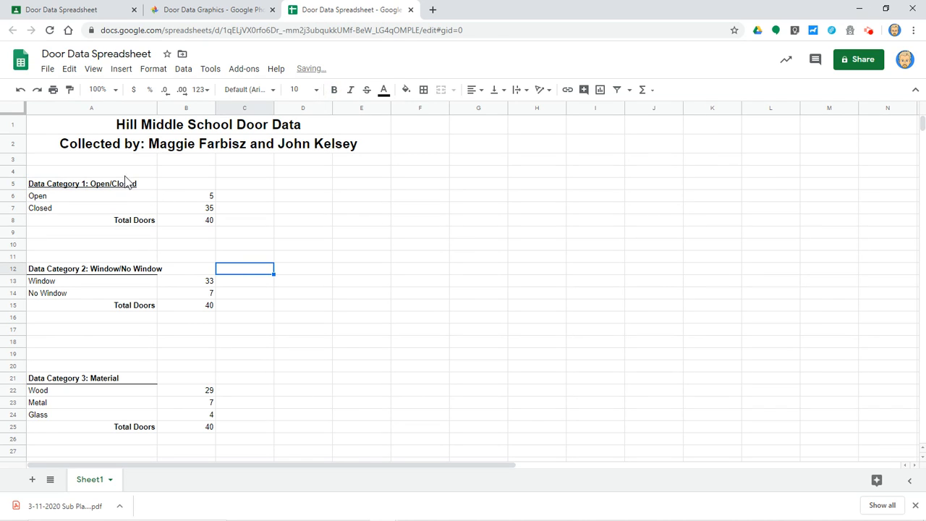